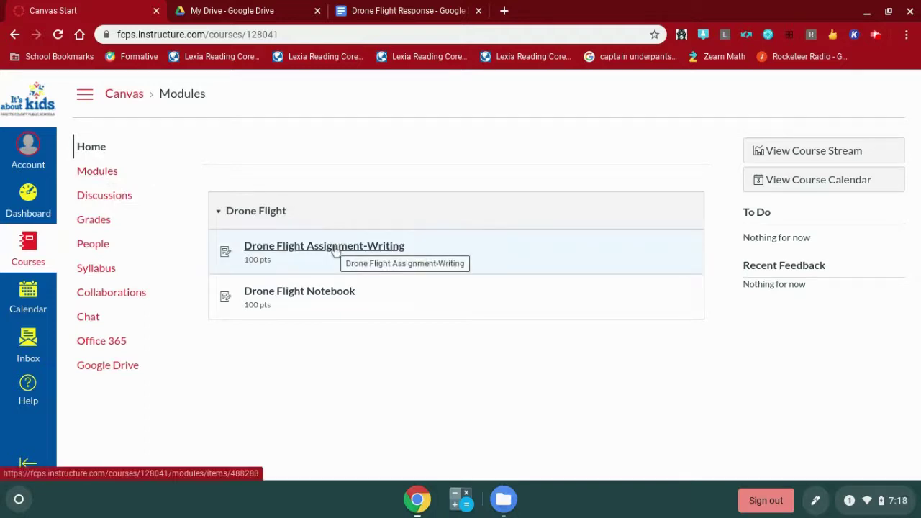
- Open Drone Flight Notebook and authorize its Google integration with the school account so the slides embed
left_click(318, 292)
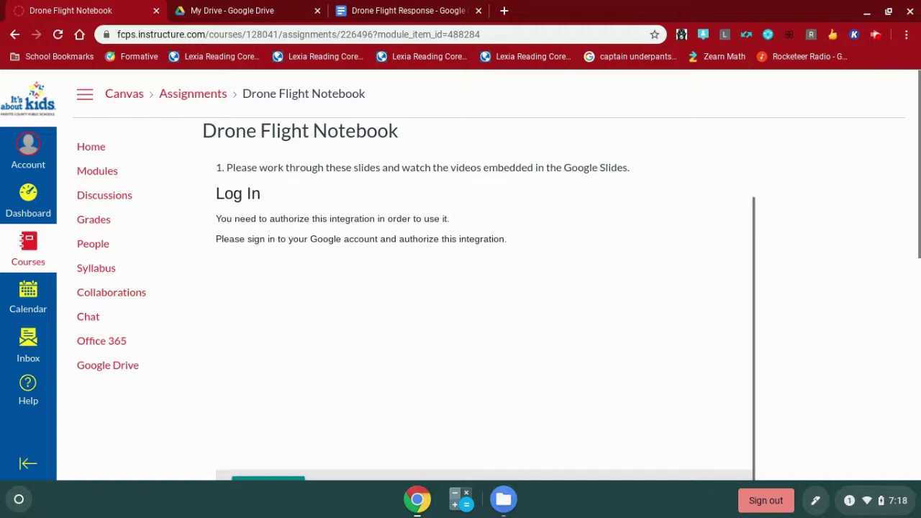
scroll(793, 238, "down", 3)
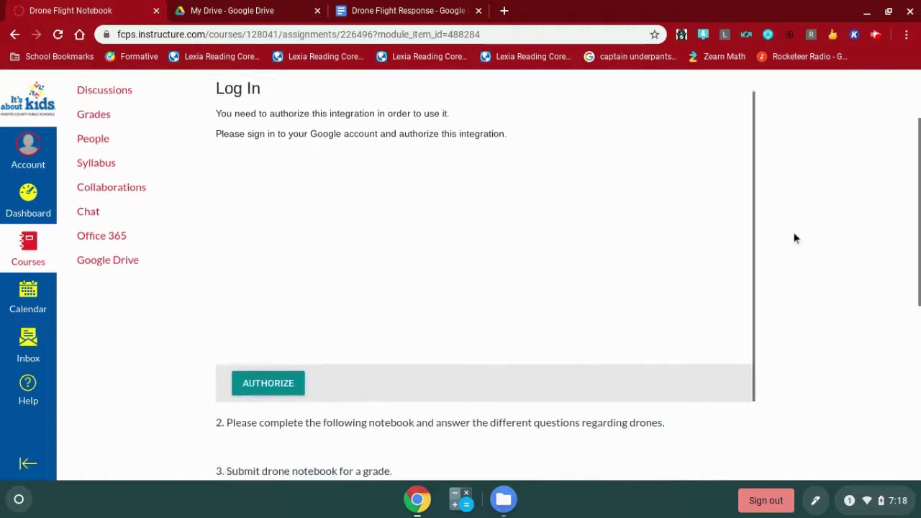
left_click(279, 385)
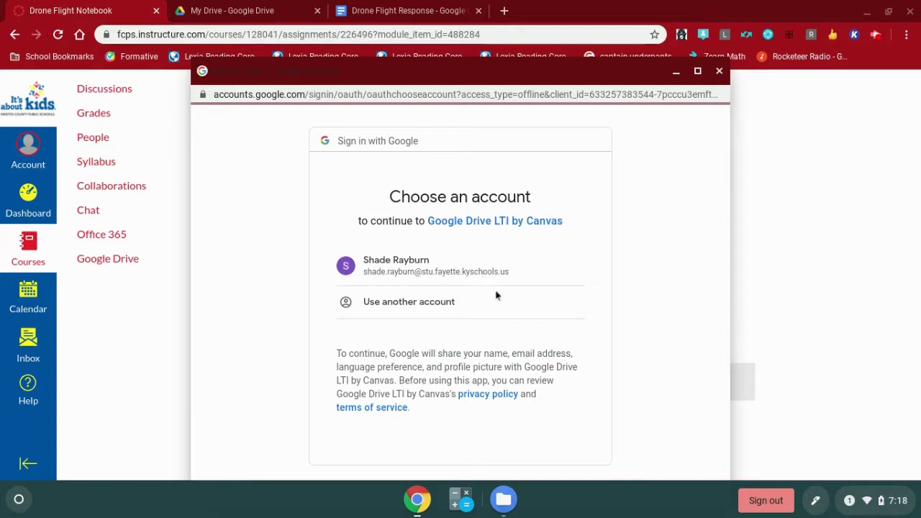
left_click(446, 267)
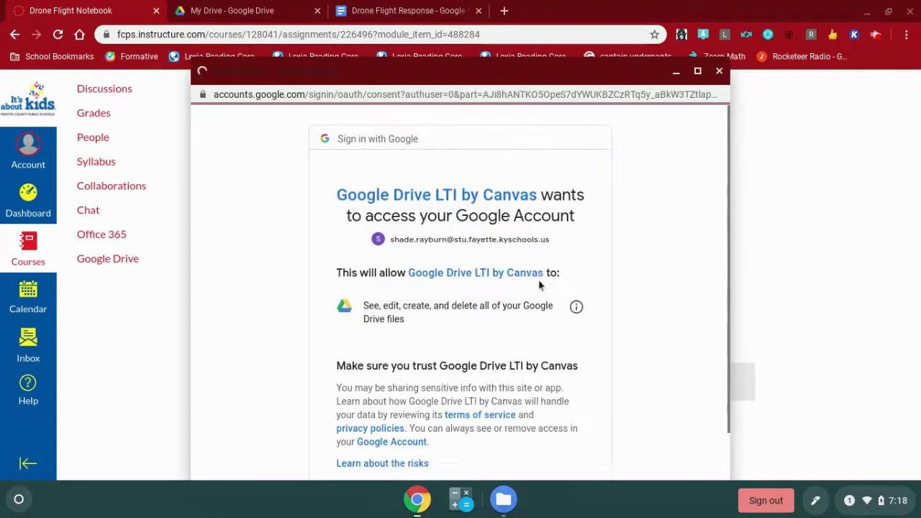
scroll(540, 286, "down", 2)
left_click(551, 416)
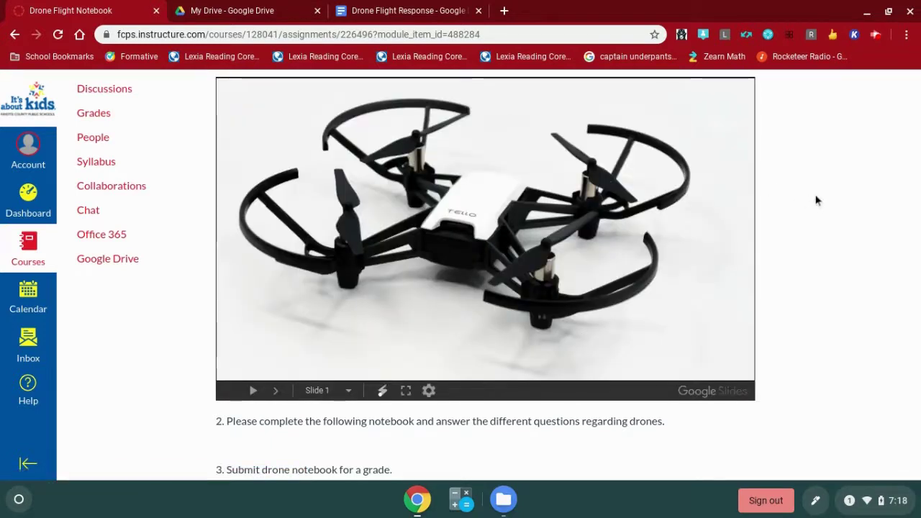
scroll(816, 200, "down", 3)
scroll(816, 200, "down", 2)
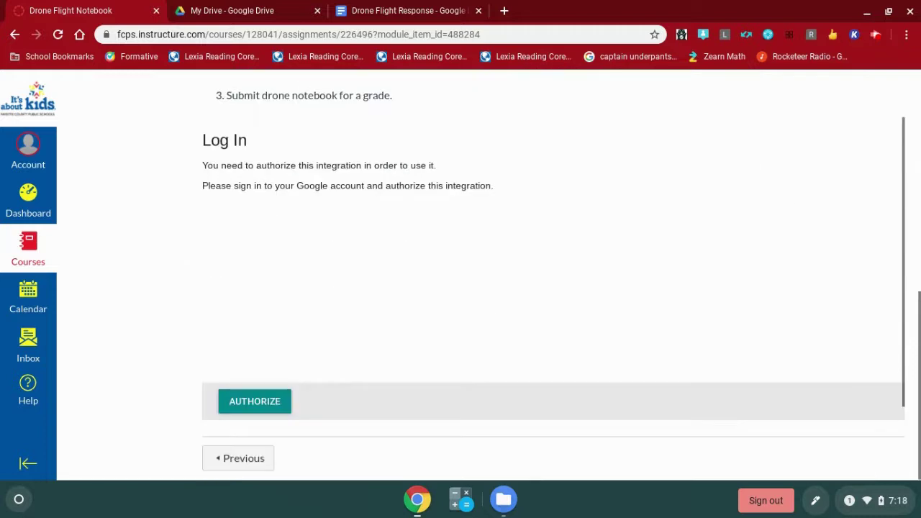
- Authorize the second Google integration and open the Drone Flying Notebook in a new tab
left_click(263, 409)
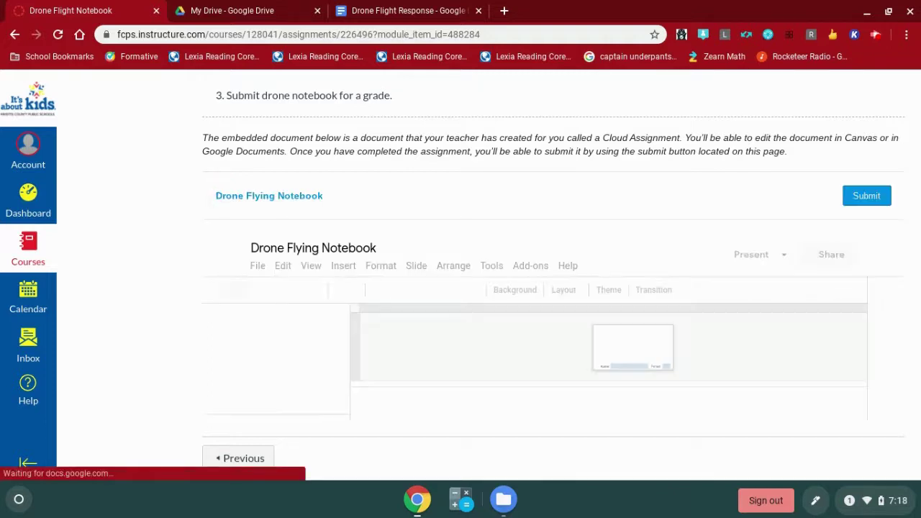
left_click(292, 201)
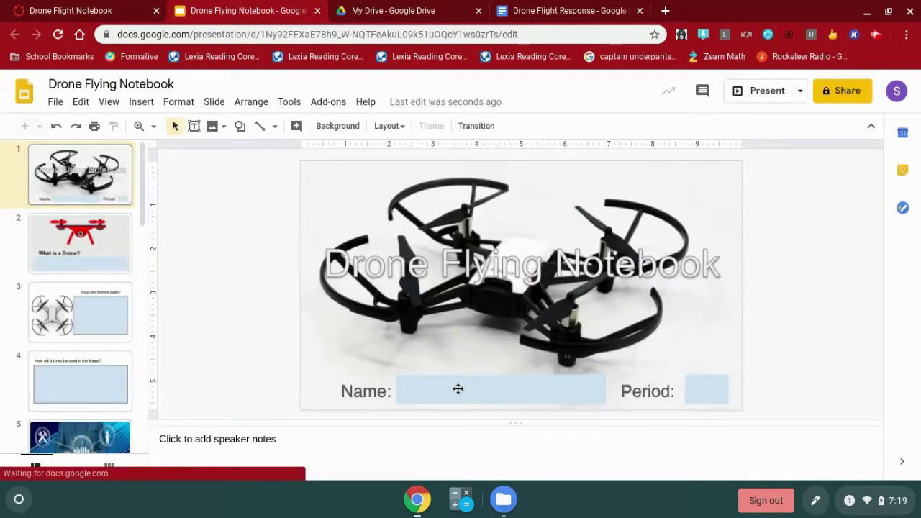
- Enter the student's name in the Name box on the notebook's title slide
left_click(458, 388)
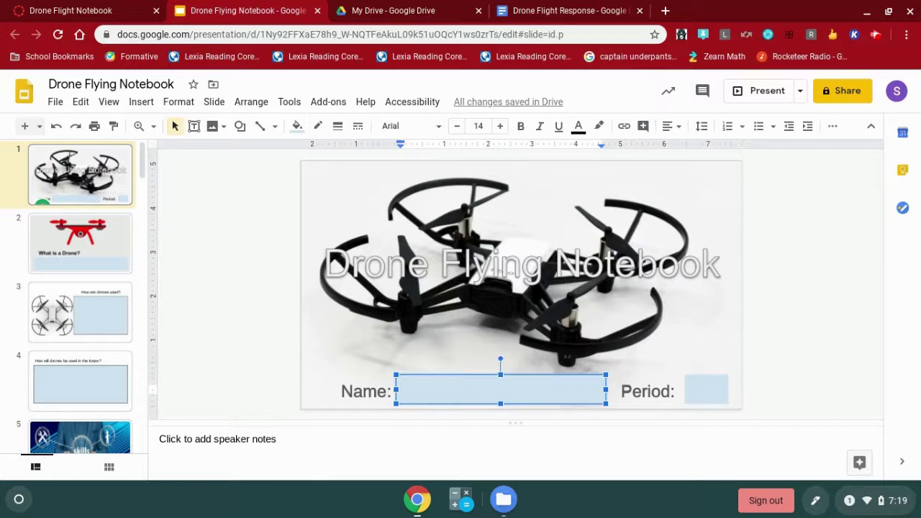
type("Student Name")
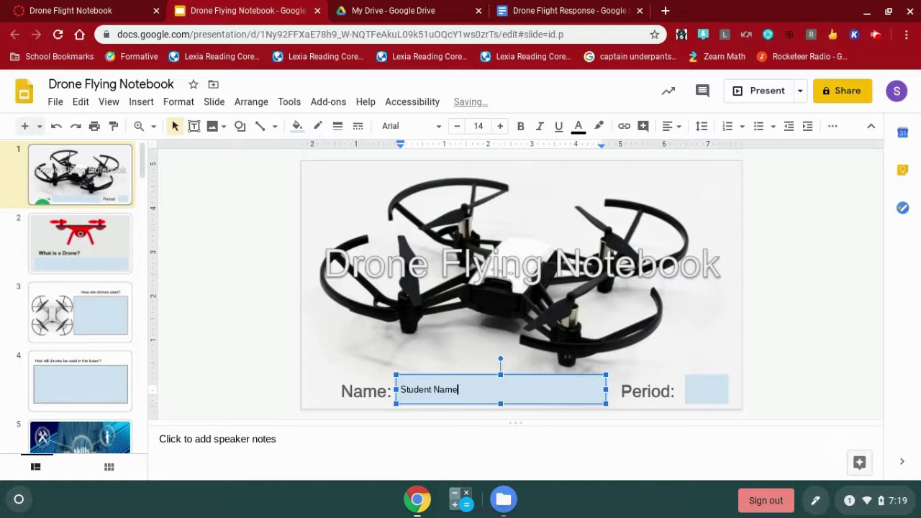
left_click(214, 320)
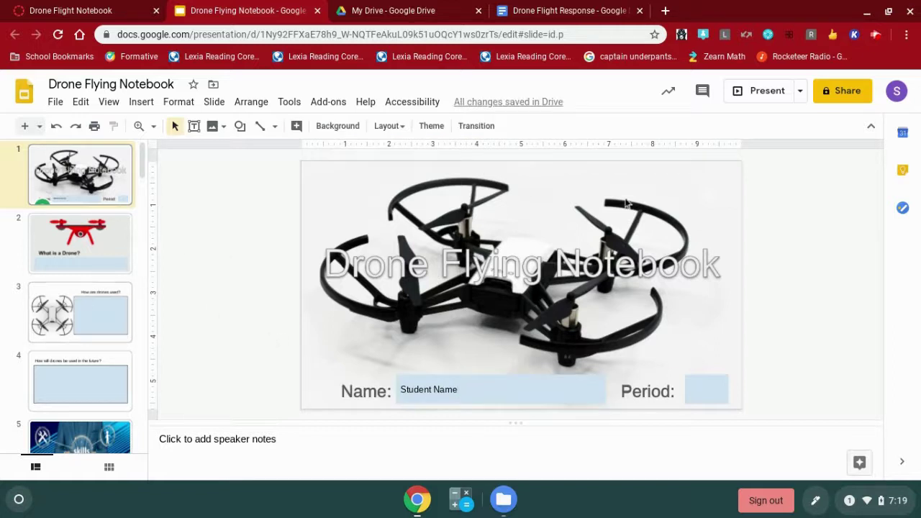
- Submit the Drone Flying Notebook, check its 19:19 Submitted At time, and return to Modules
left_click(95, 9)
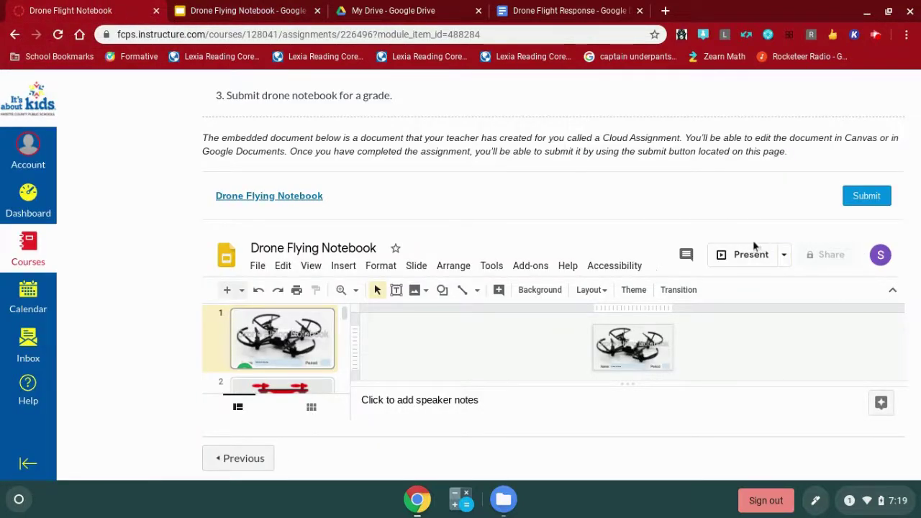
left_click(859, 195)
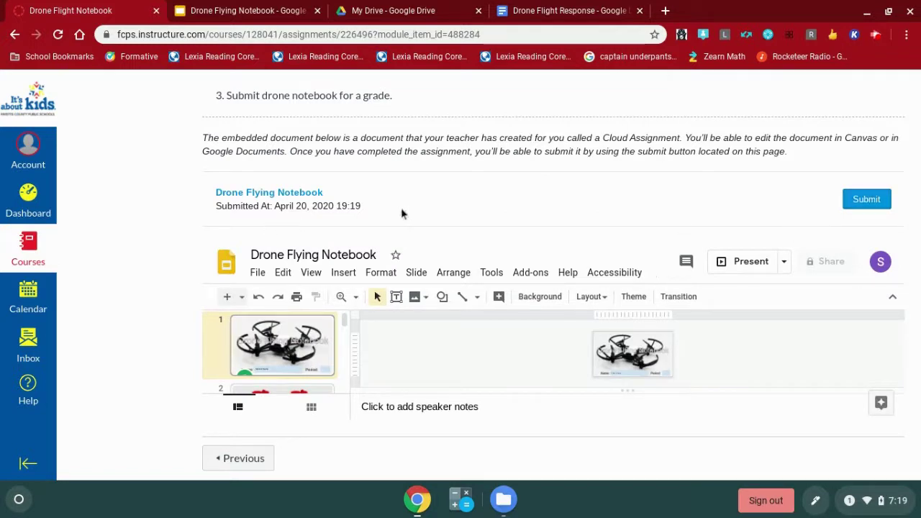
left_click_drag(369, 210, 218, 207)
left_click(217, 207)
triple_click(215, 207)
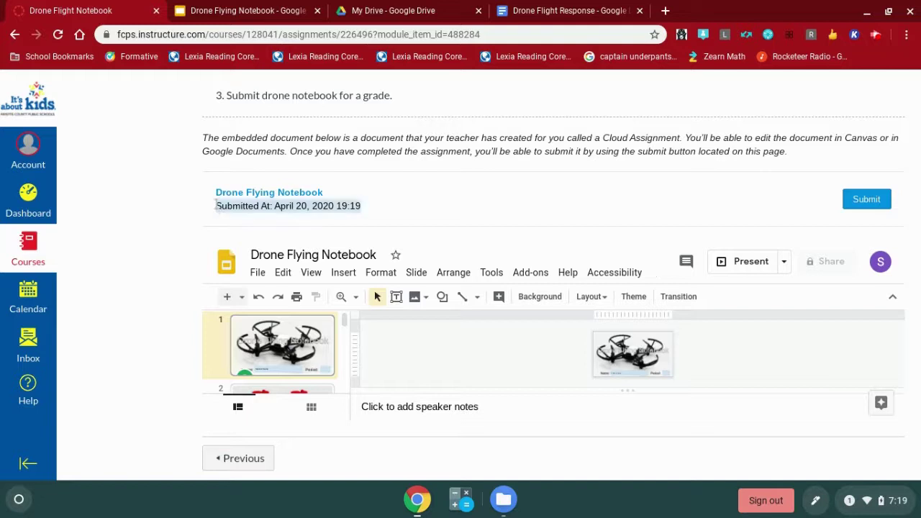
left_click(464, 210)
scroll(465, 208, "up", 10)
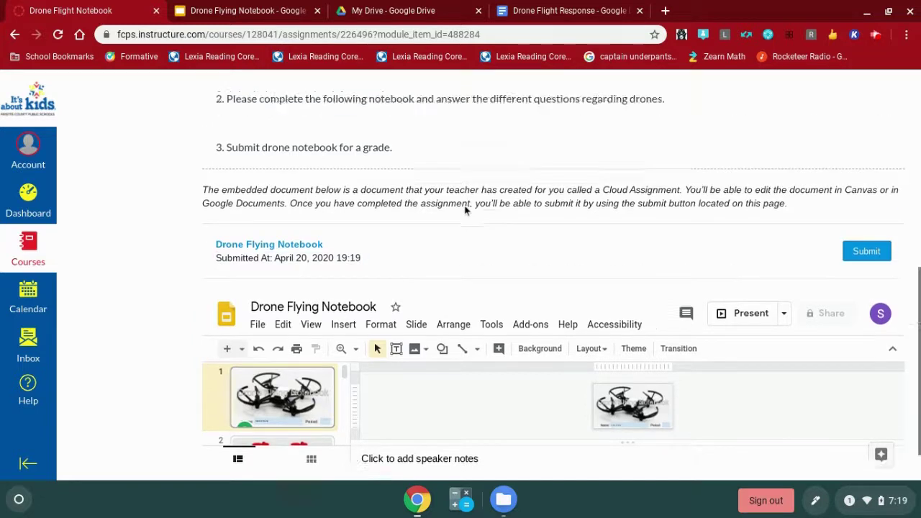
left_click(97, 173)
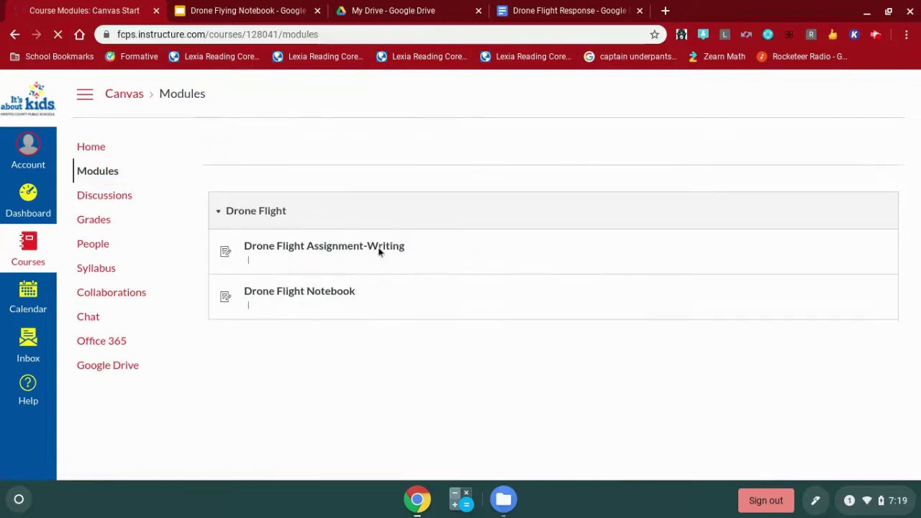
- Start a Google Doc submission for Drone Flight Assignment-Writing and begin Google Drive authorization
left_click(336, 248)
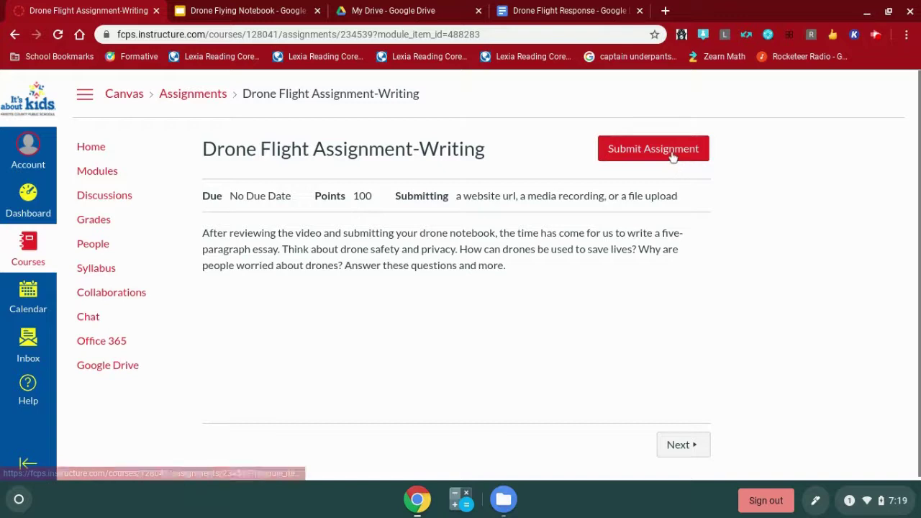
left_click(673, 157)
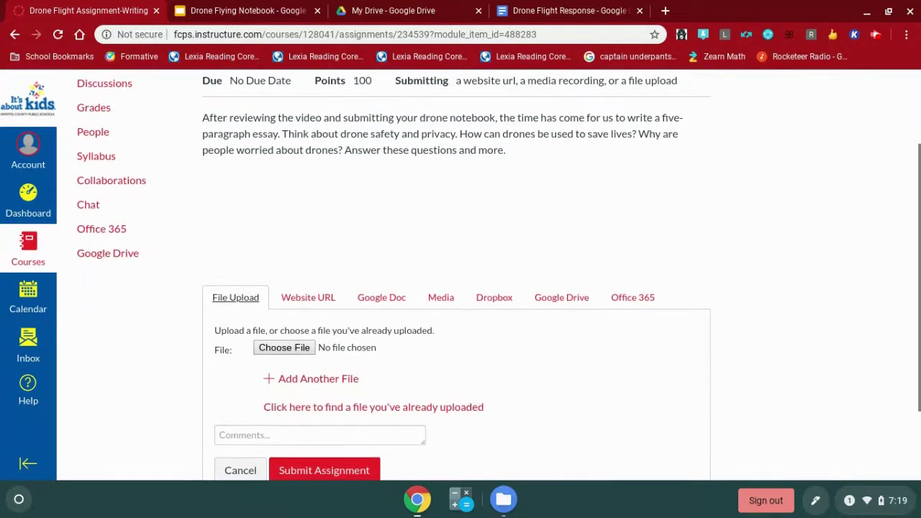
scroll(475, 210, "down", 2)
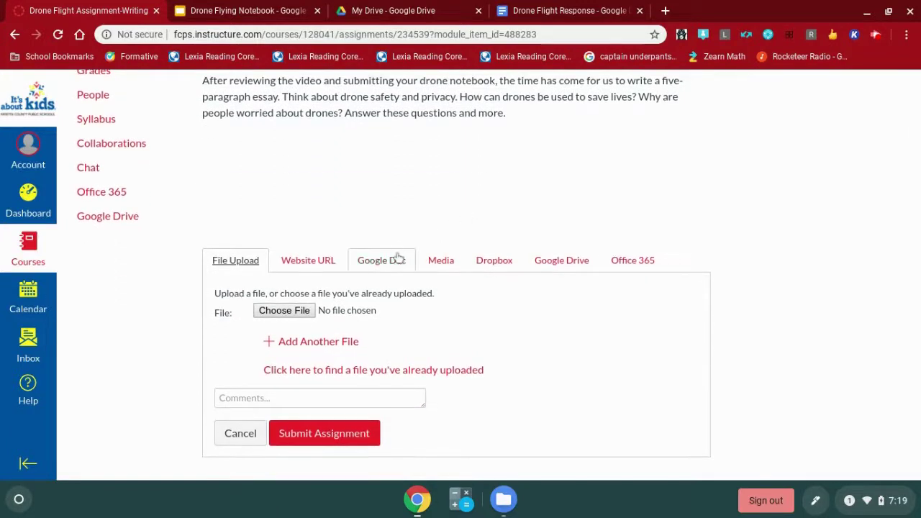
left_click(393, 262)
left_click(457, 370)
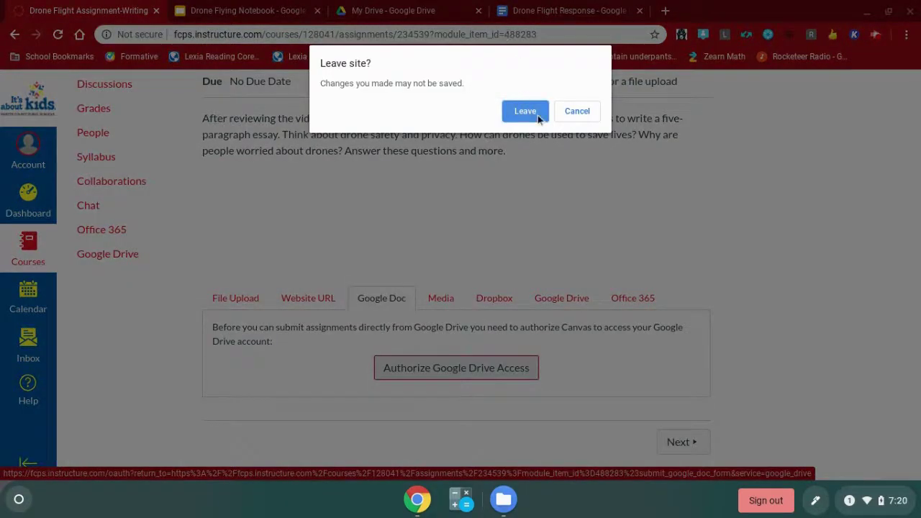
- Connect the school Google account and select Drone Flight Response as the Google Doc to submit
left_click(538, 114)
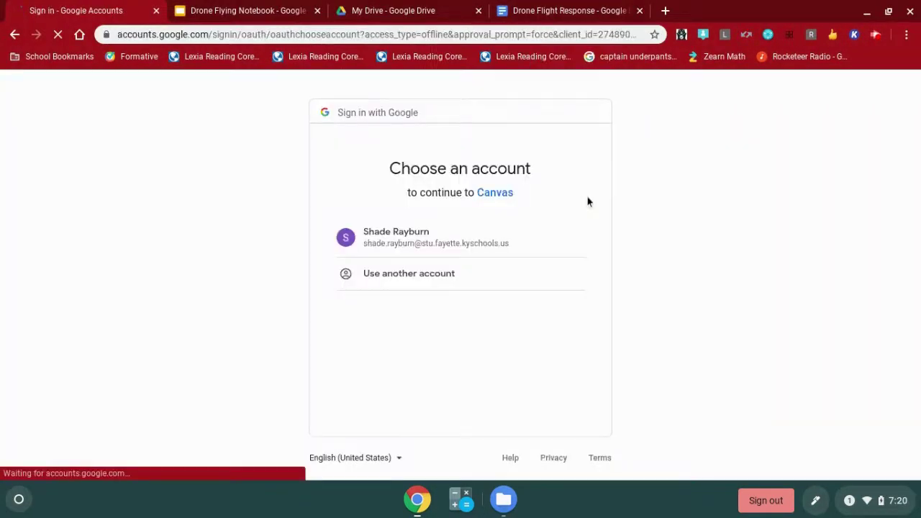
left_click(459, 231)
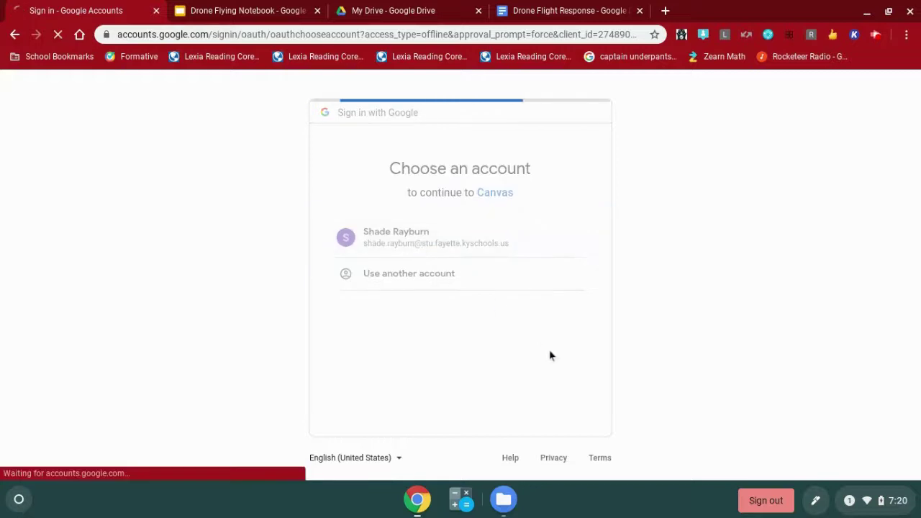
scroll(547, 334, "down", 2)
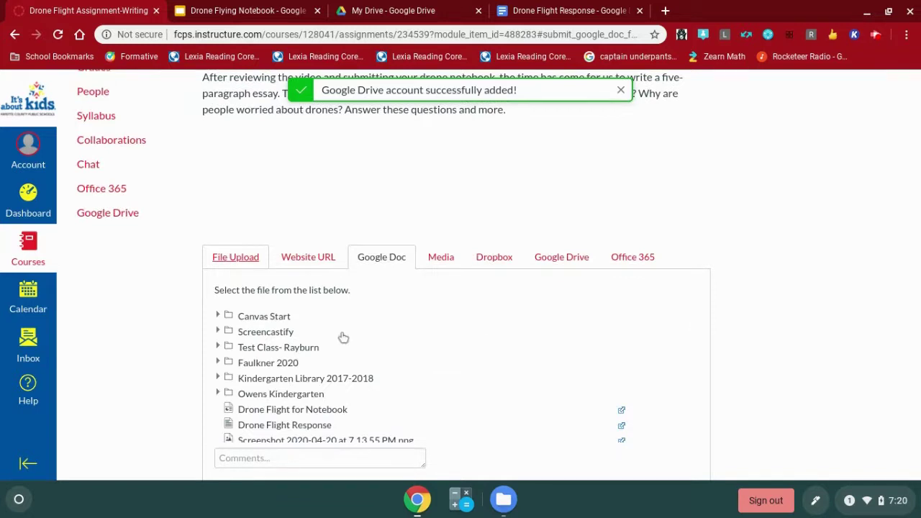
scroll(331, 346, "down", 2)
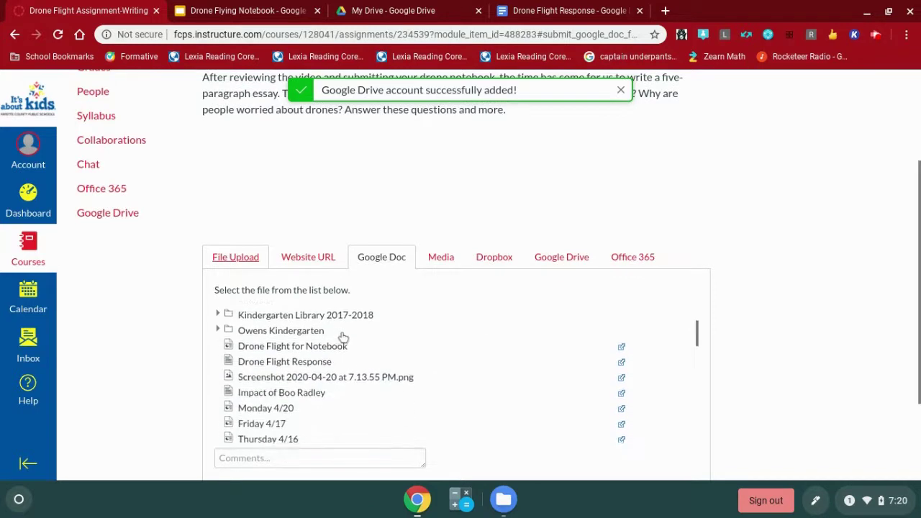
left_click(291, 355)
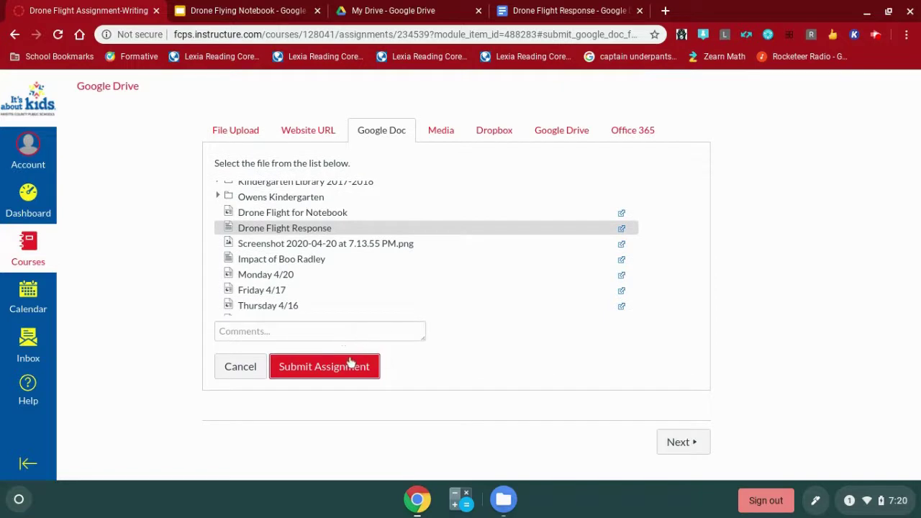
- Turn on link sharing for Drone Flight Response, copy its link, and switch Canvas to Website URL
left_click(564, 12)
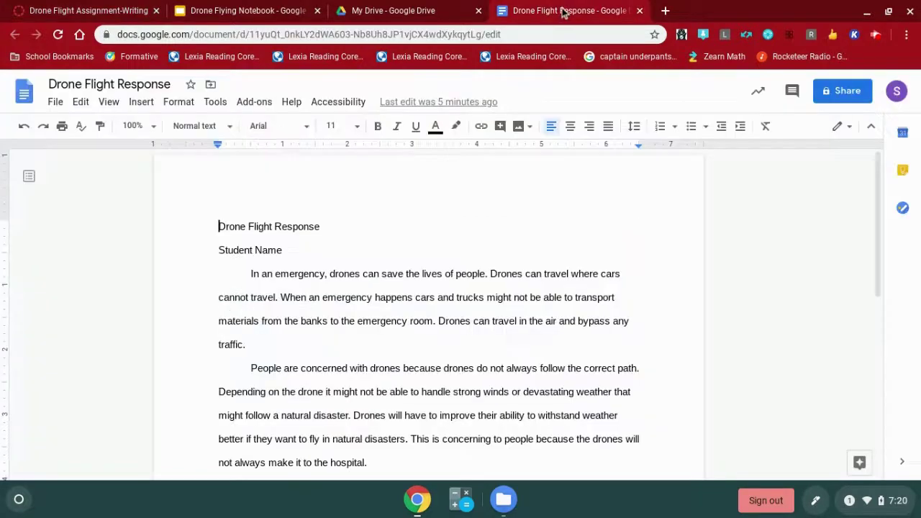
left_click(840, 98)
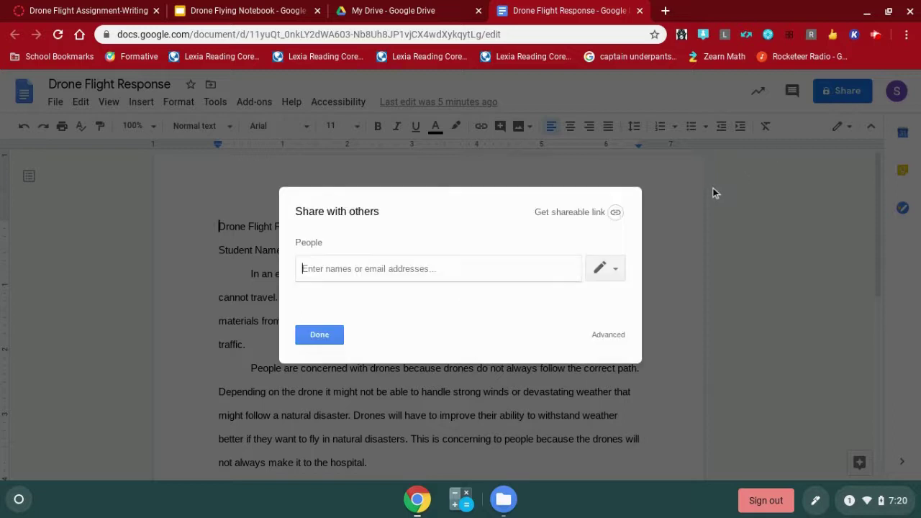
left_click(616, 213)
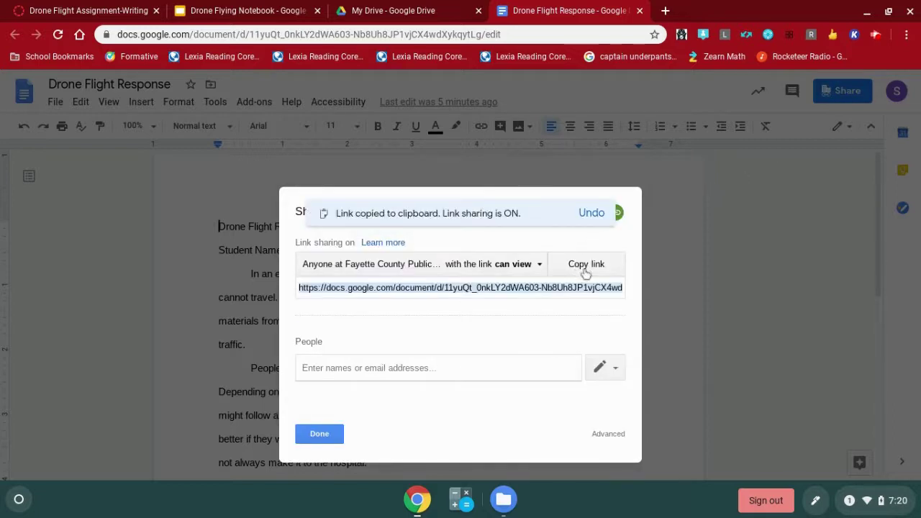
left_click(586, 267)
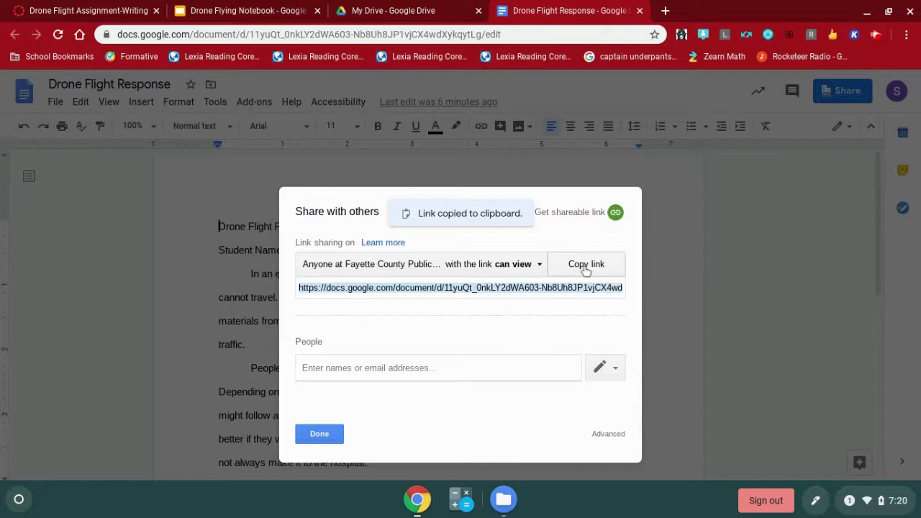
left_click(62, 6)
left_click(302, 135)
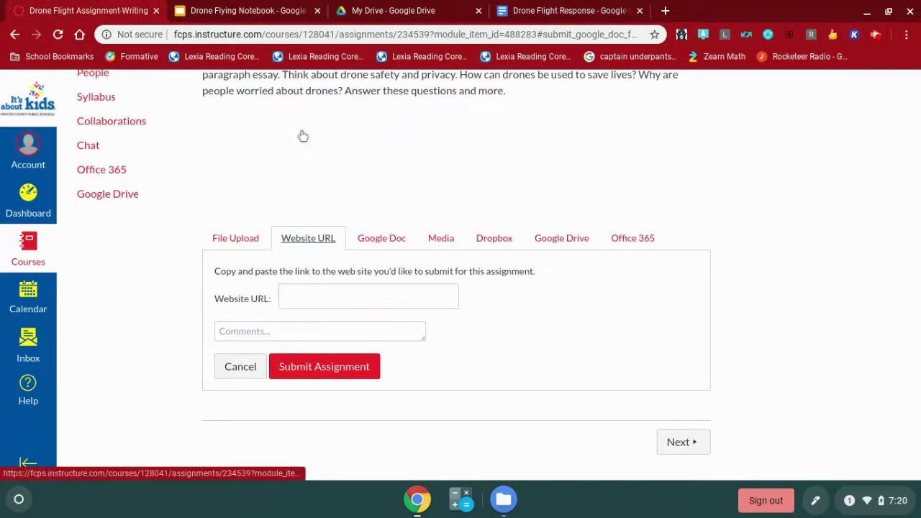
- Paste the Drone Flight Response sharing link into the Website URL field, then switch to Google Drive
left_click(336, 299)
right_click(335, 298)
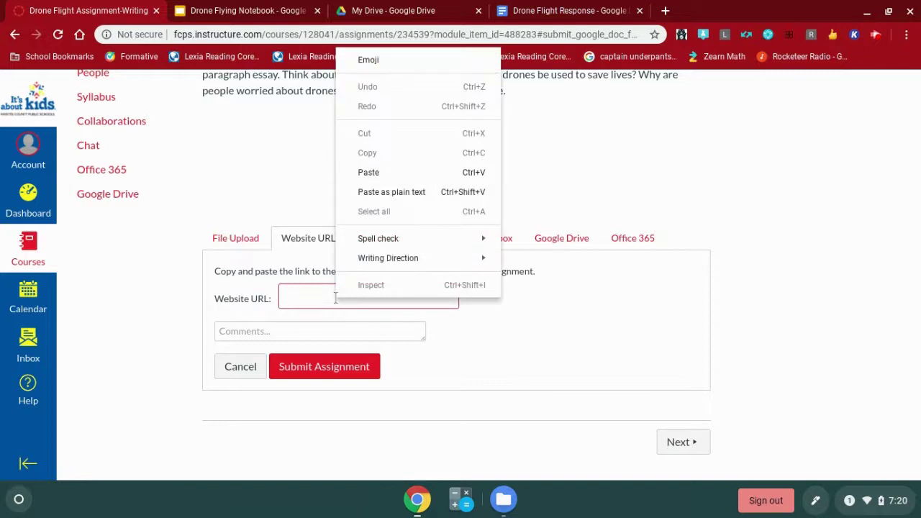
left_click(414, 172)
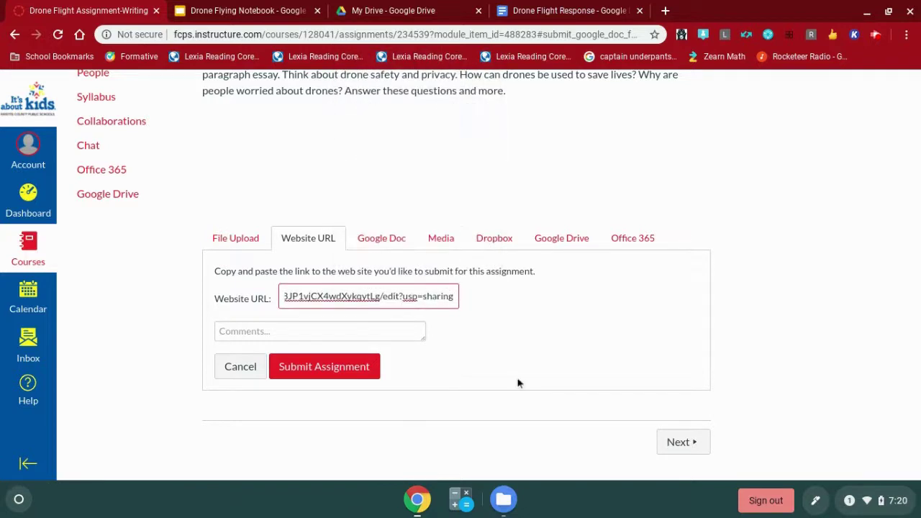
left_click(566, 245)
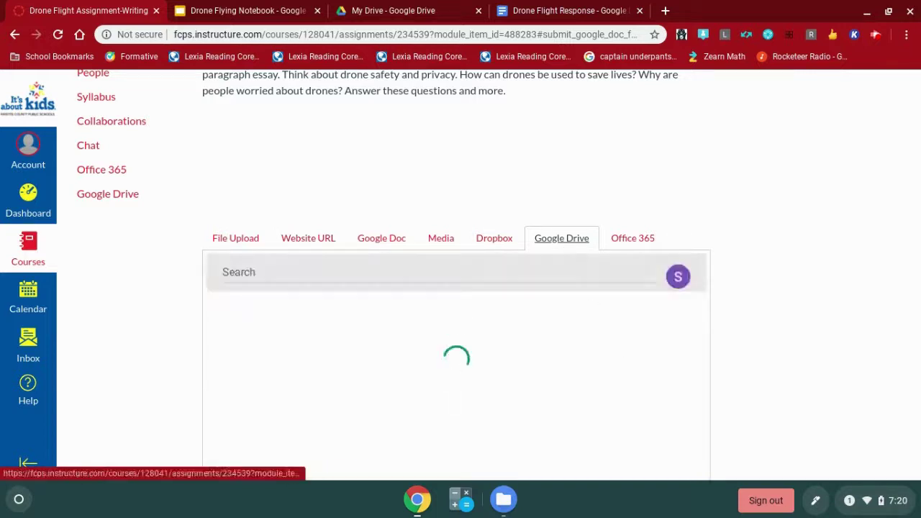
- Pick Drone Flight Response.docx from the Google Drive list and attach it
scroll(602, 304, "down", 3)
scroll(456, 367, "down", 3)
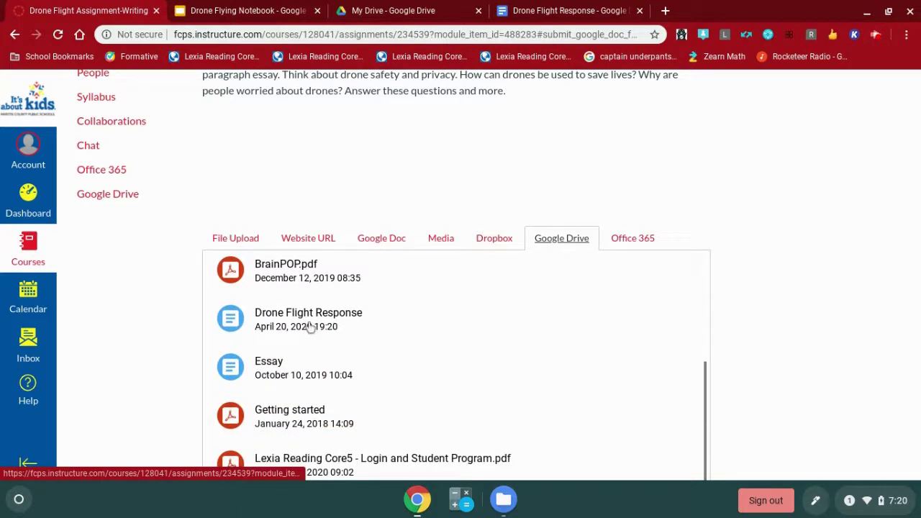
left_click(311, 329)
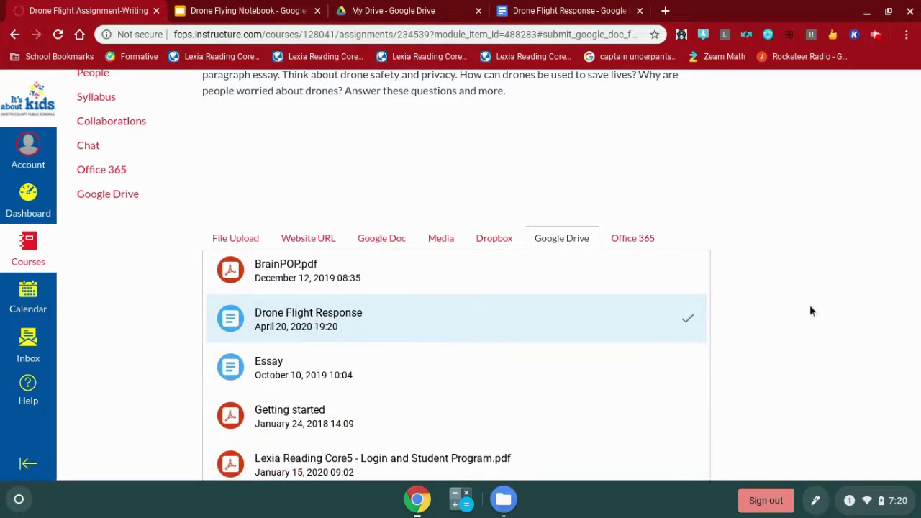
scroll(809, 309, "down", 2)
left_click(291, 382)
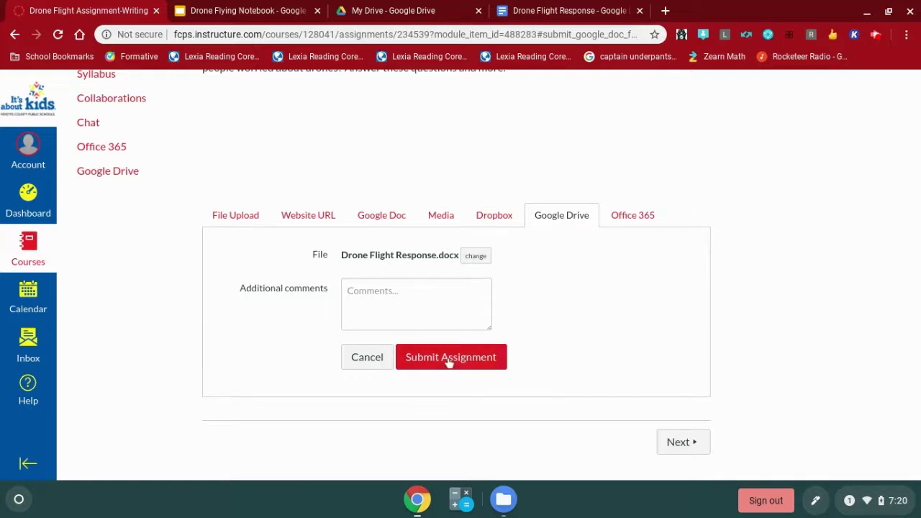
- Cycle through the Website URL and Google Doc tabs back to Google Drive
left_click(308, 221)
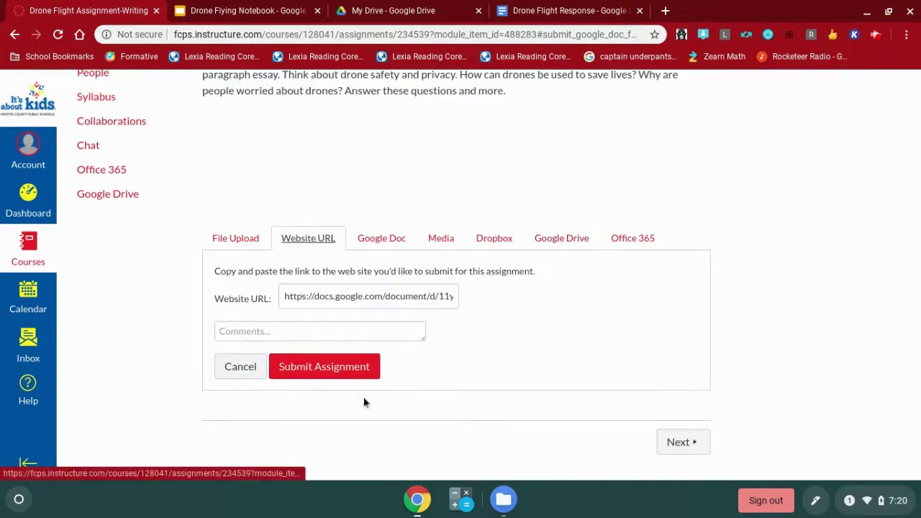
left_click(381, 239)
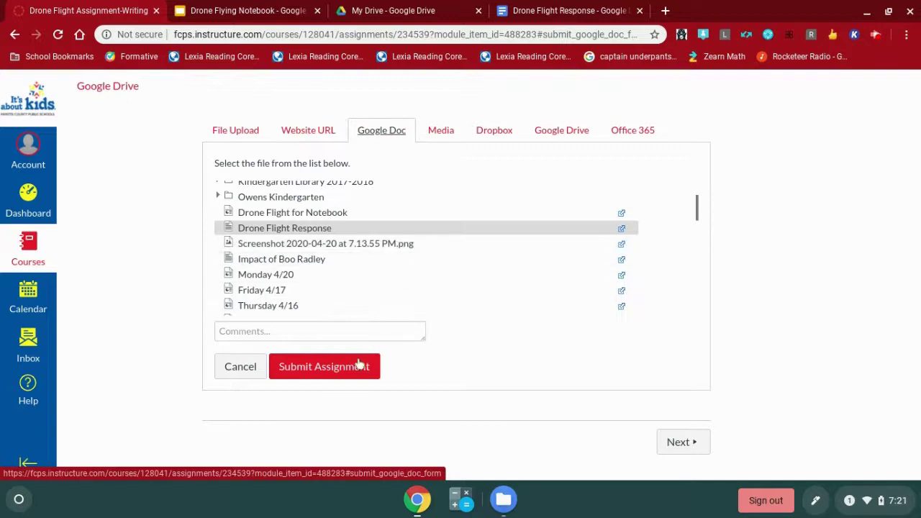
left_click(561, 129)
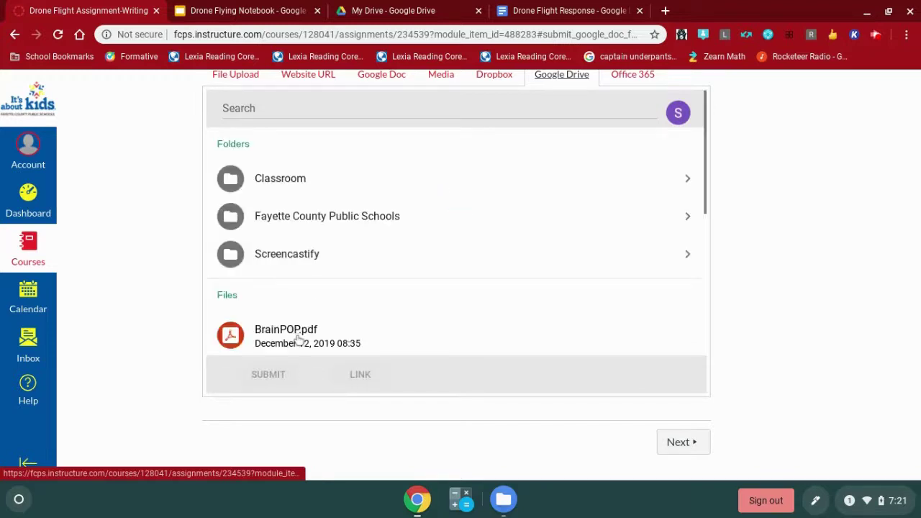
- Submit Drone Flight Response.docx from Google Drive and verify Submitted! on Apr 20 at 7:21pm
scroll(298, 338, "down", 2)
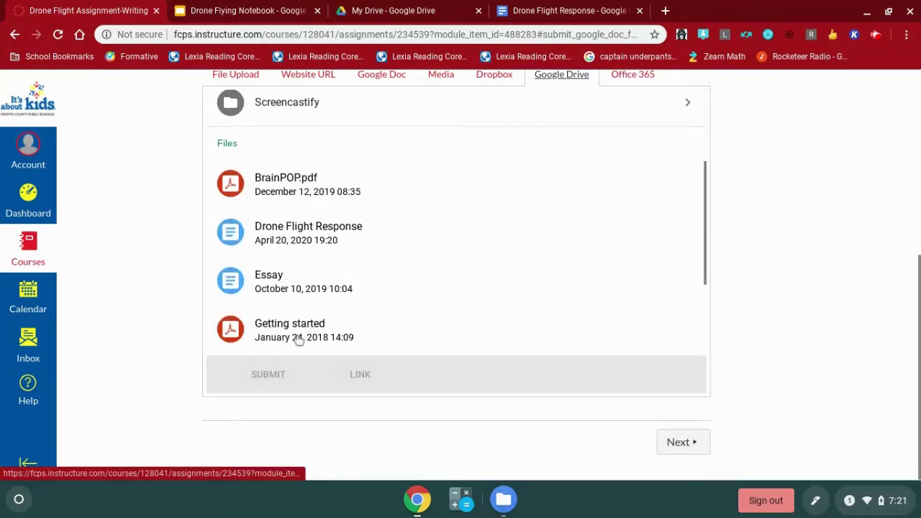
left_click(319, 228)
left_click(268, 374)
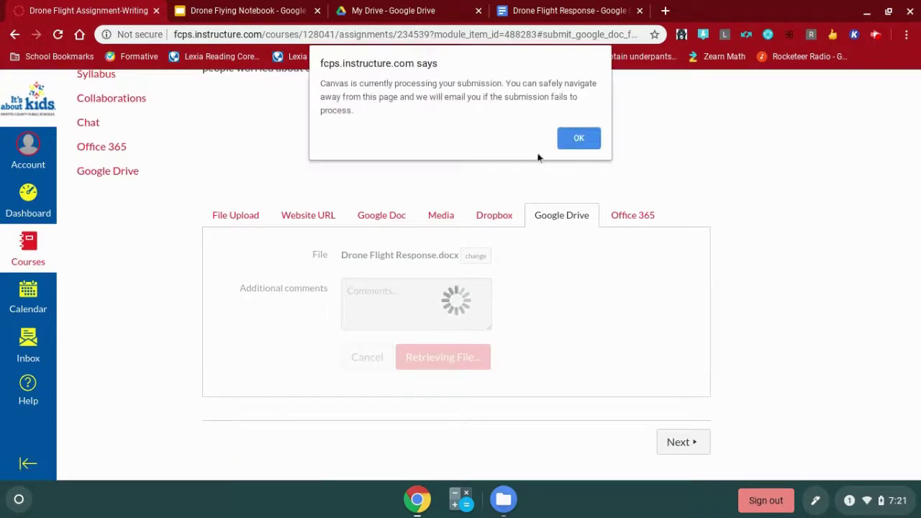
left_click(577, 139)
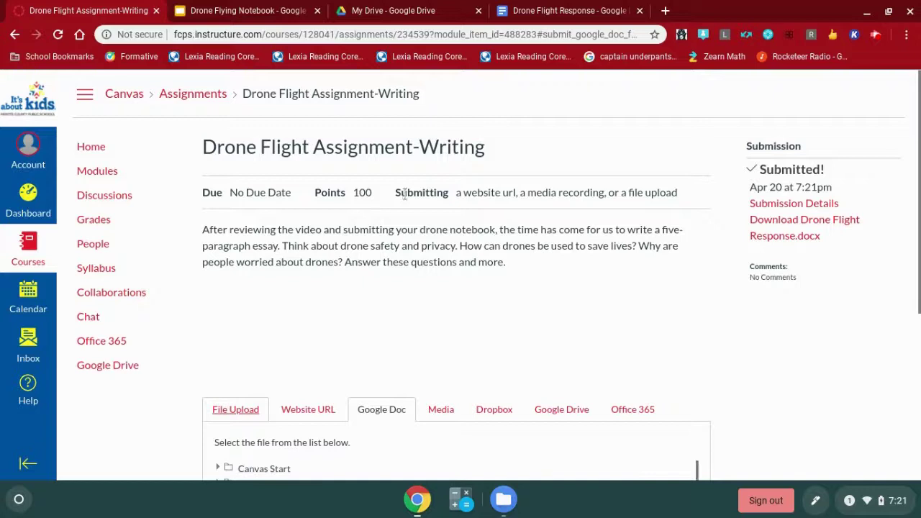
left_click_drag(757, 171, 804, 182)
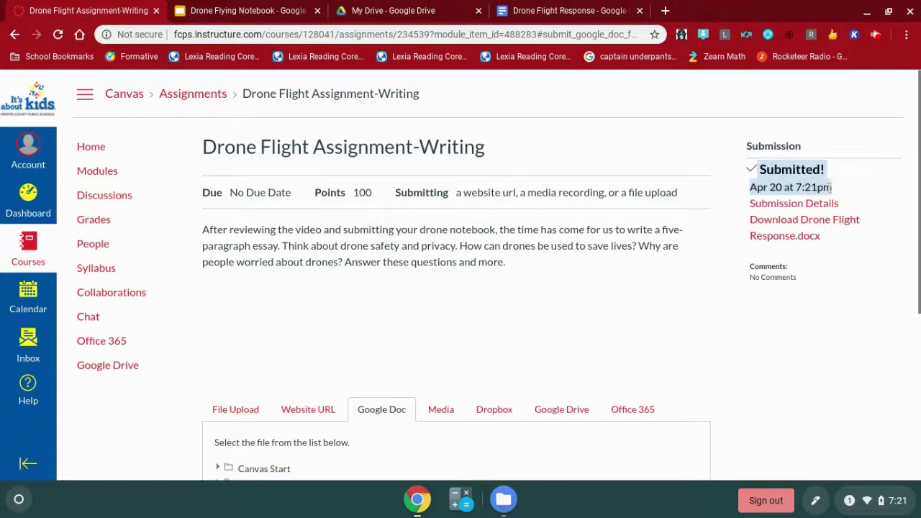